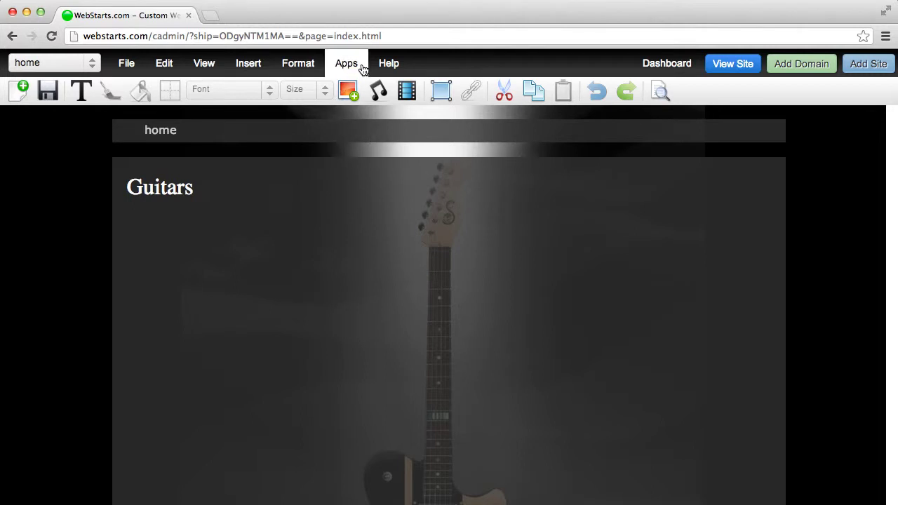
# Step: Open the Slideshow 2.0 builder from the Apps menu after glancing at the featured apps panel
pyautogui.click(201, 64)
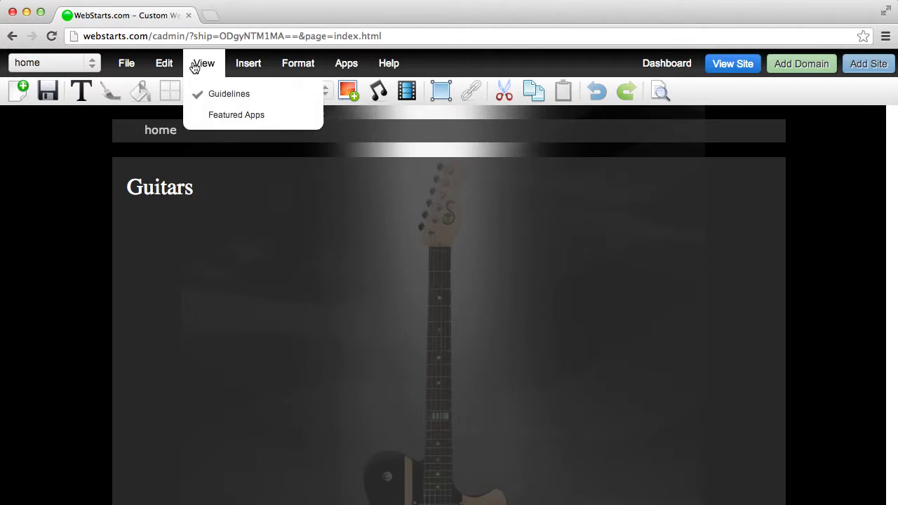
pyautogui.click(240, 124)
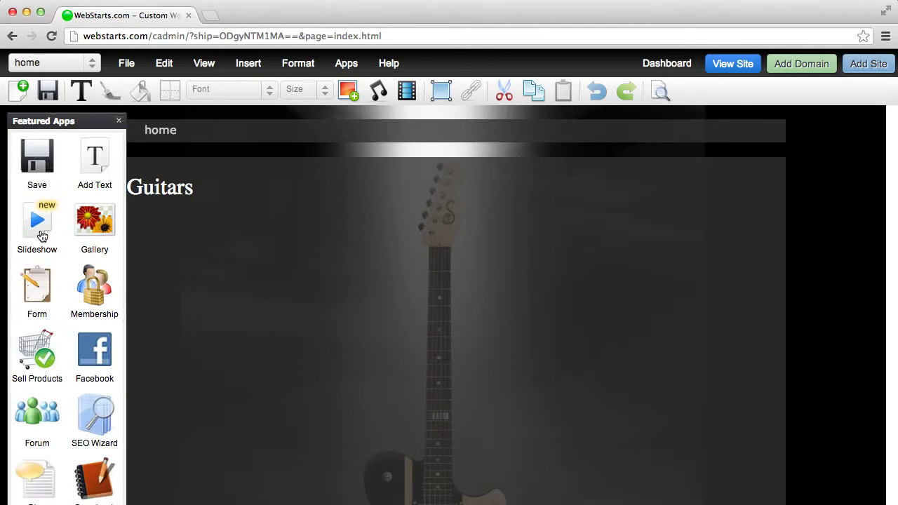
pyautogui.click(118, 121)
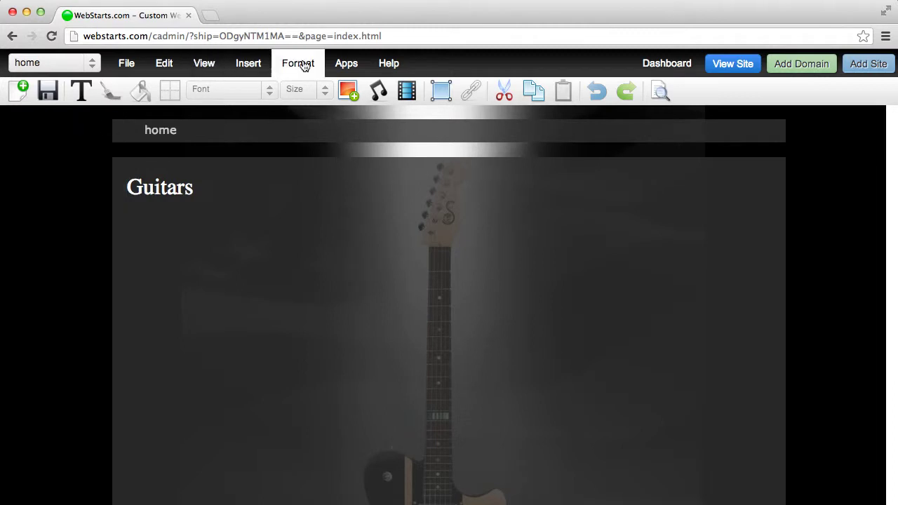
pyautogui.click(359, 67)
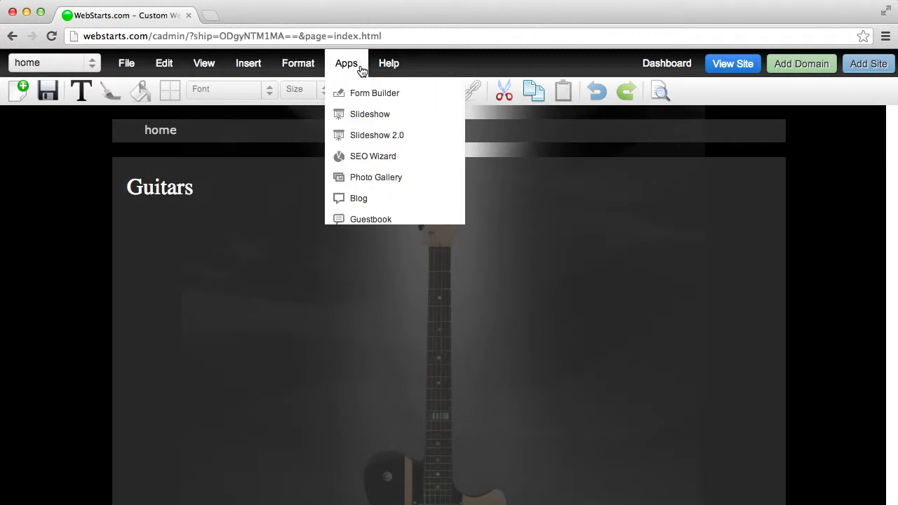
pyautogui.click(446, 144)
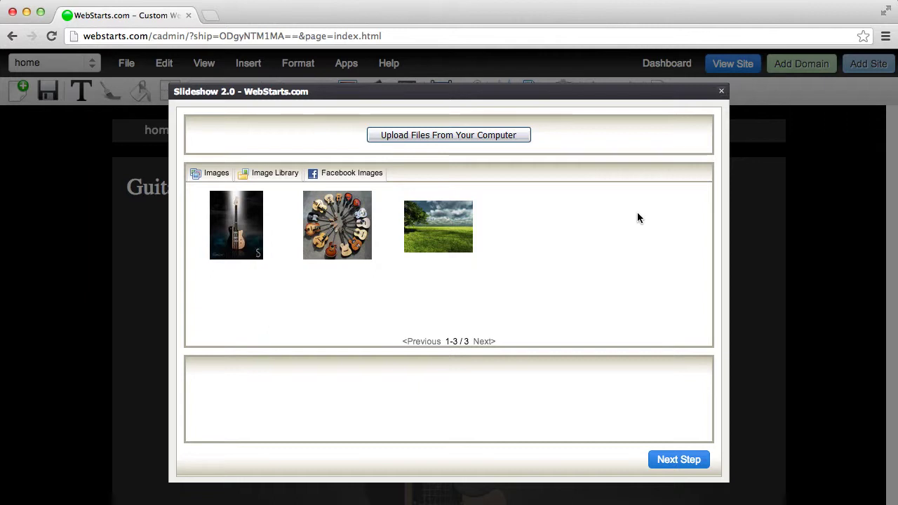
# Step: Add the blue-lit guitar thumbnail as slide one of the slideshow
pyautogui.click(226, 228)
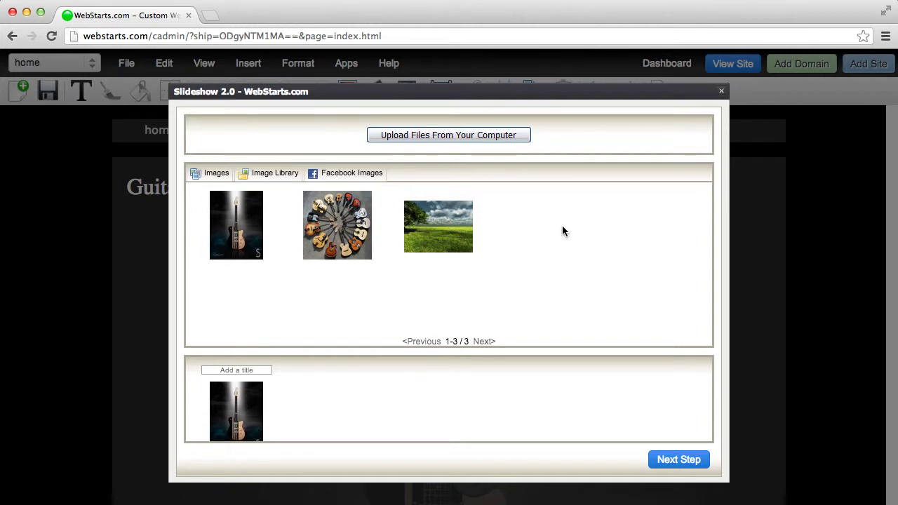
# Step: Upload the four guitar JPEGs from the Desktop into the slideshow image library
pyautogui.click(472, 137)
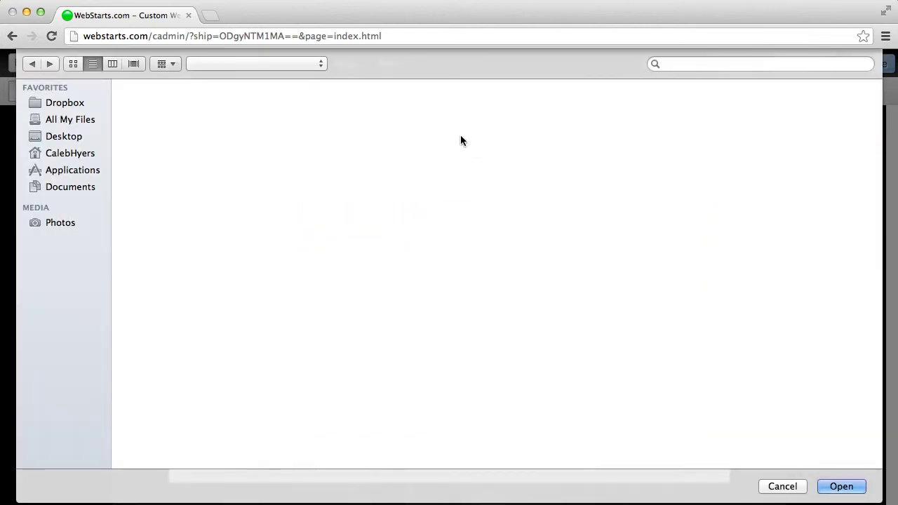
pyautogui.click(281, 105)
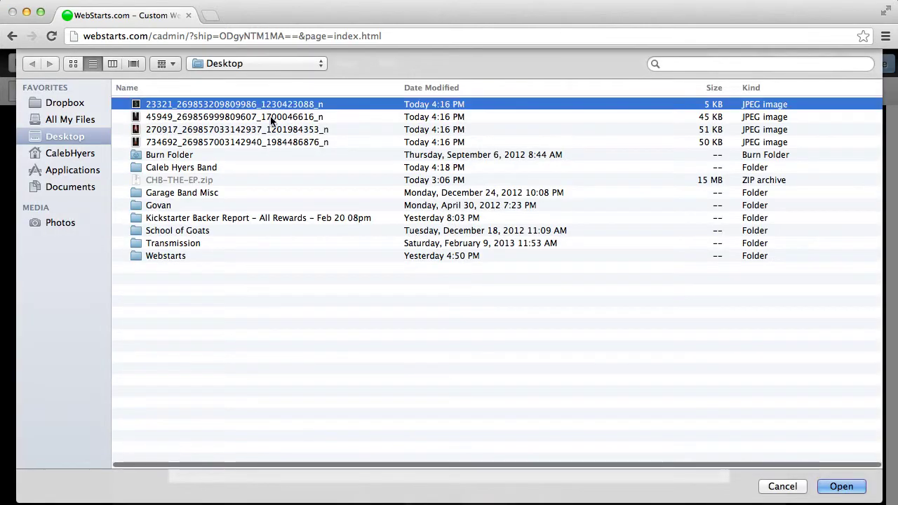
pyautogui.keyDown('shift'); pyautogui.click(279, 143); pyautogui.keyUp('shift')
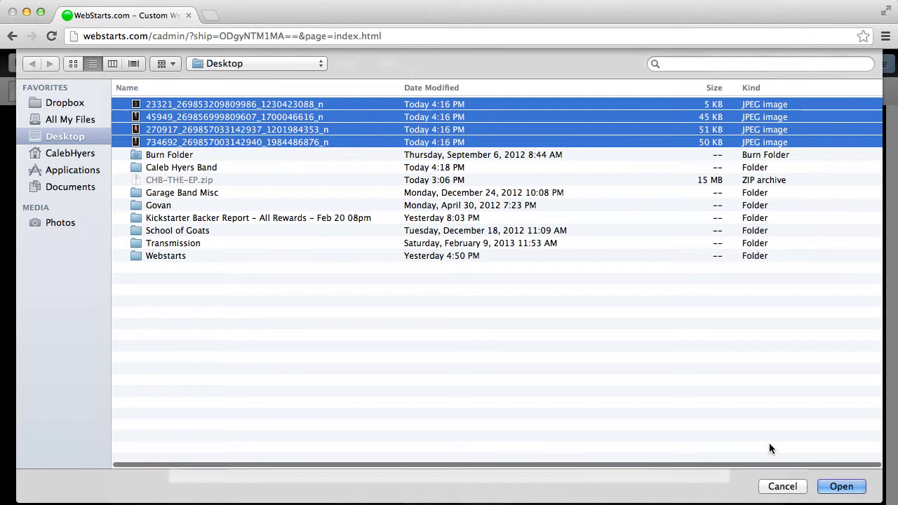
pyautogui.click(838, 485)
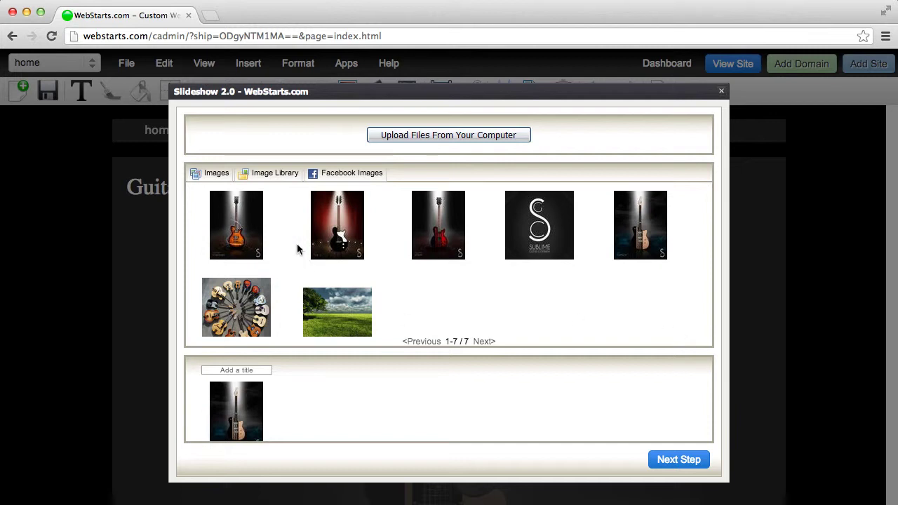
# Step: Add the orange, red-and-black and red guitars plus the Sublime logo as slides
pyautogui.click(258, 231)
pyautogui.click(340, 226)
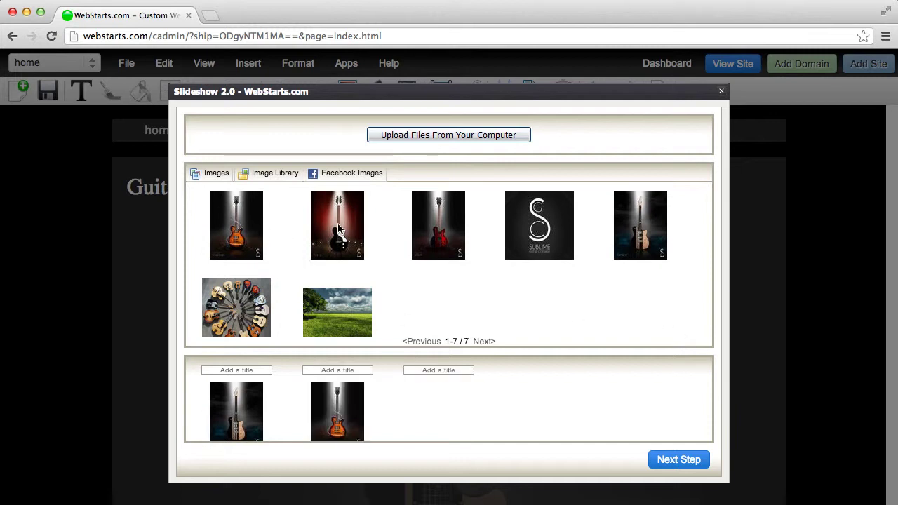
pyautogui.click(440, 229)
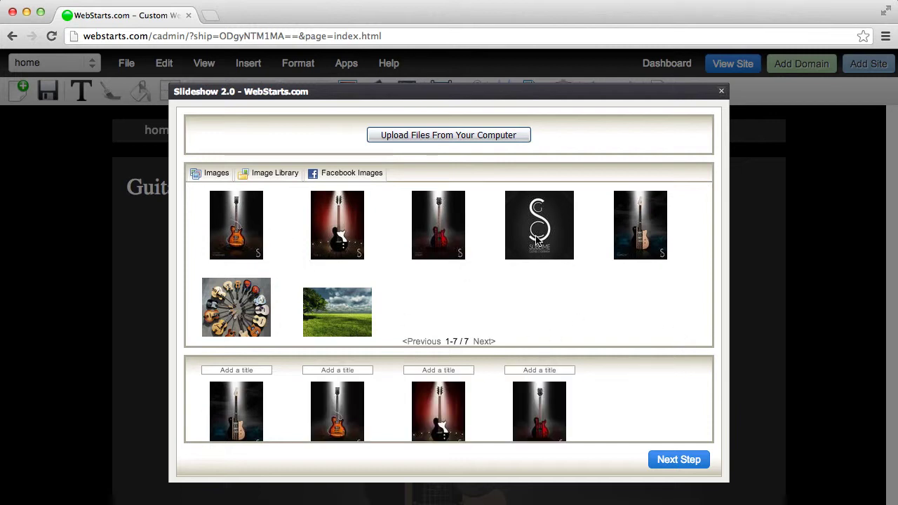
pyautogui.click(536, 238)
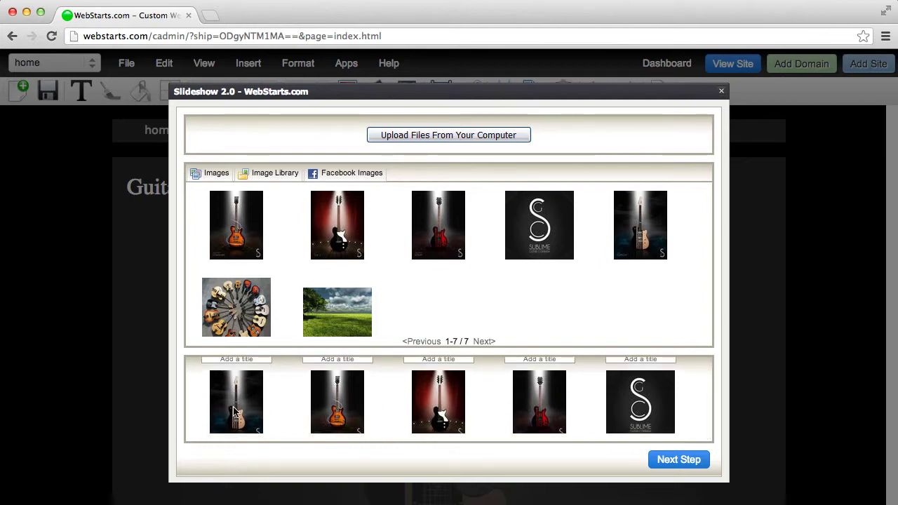
# Step: Rearrange the slides so the four guitars come first and the Sublime logo is fifth
pyautogui.click(659, 408)
pyautogui.click(531, 402)
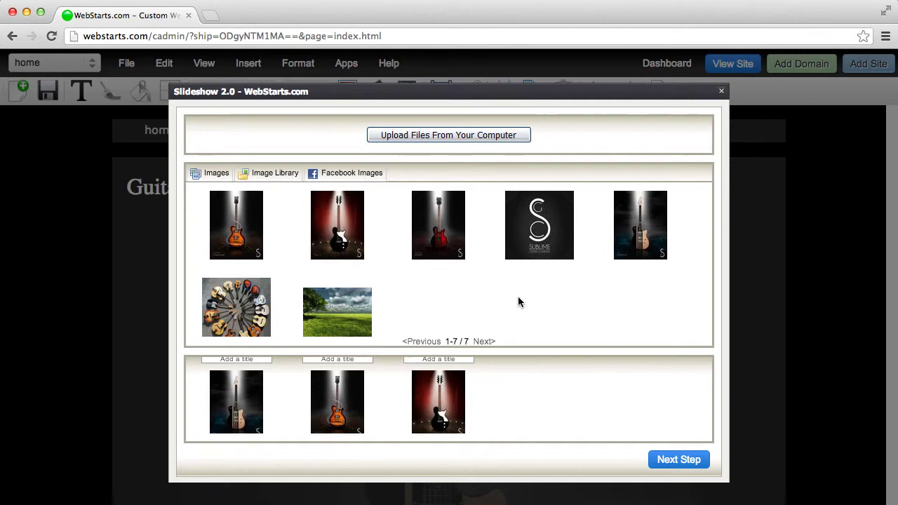
pyautogui.click(447, 223)
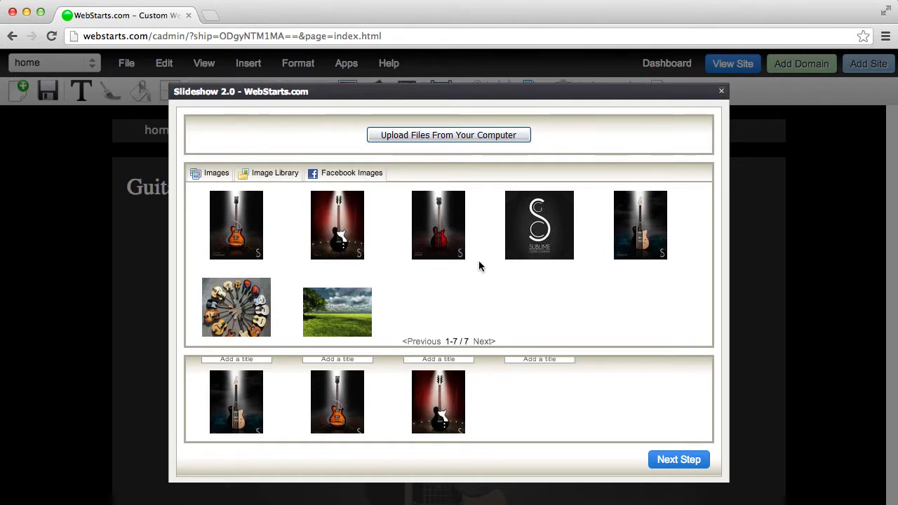
pyautogui.click(547, 259)
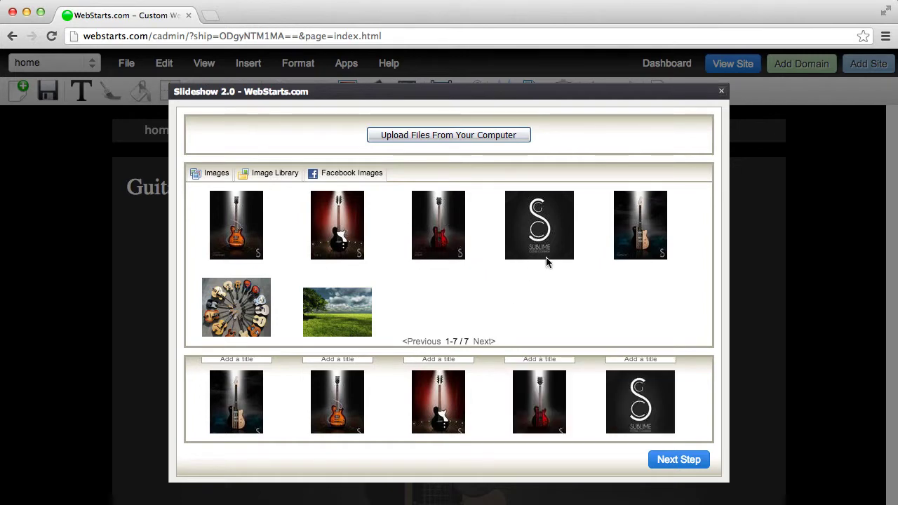
pyautogui.click(650, 415)
pyautogui.click(640, 233)
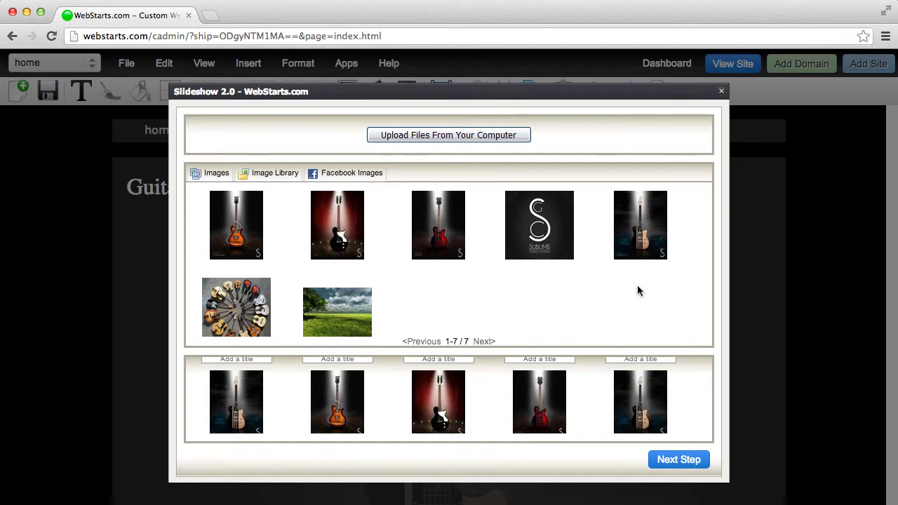
pyautogui.click(643, 390)
pyautogui.click(538, 227)
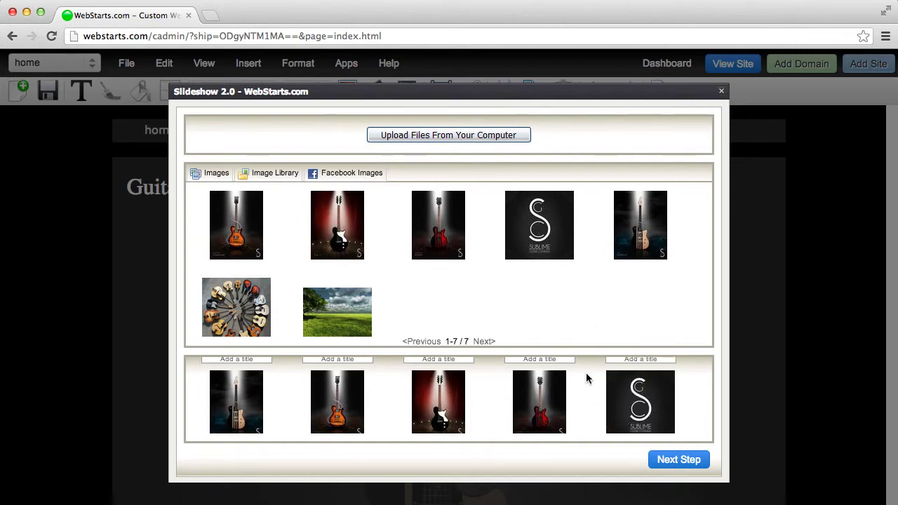
pyautogui.scroll(1, 393, 396)
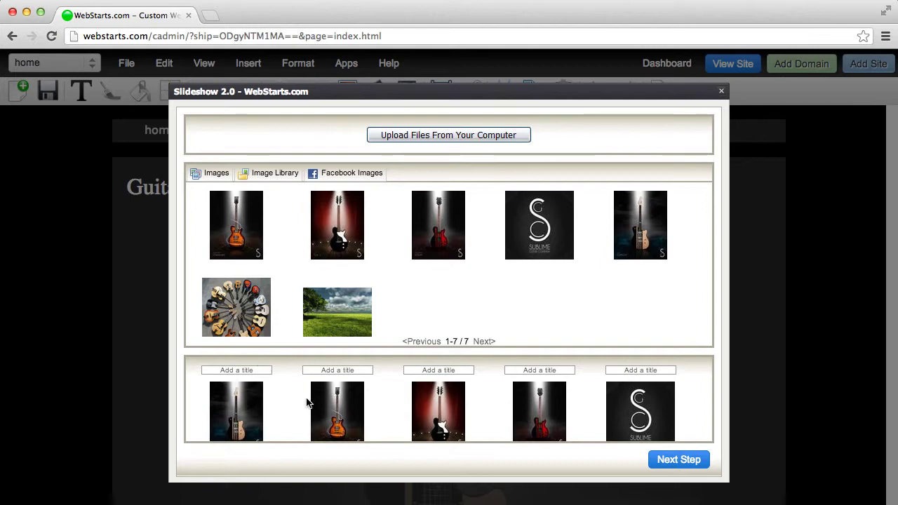
pyautogui.scroll(-1, 622, 420)
pyautogui.scroll(1, 623, 415)
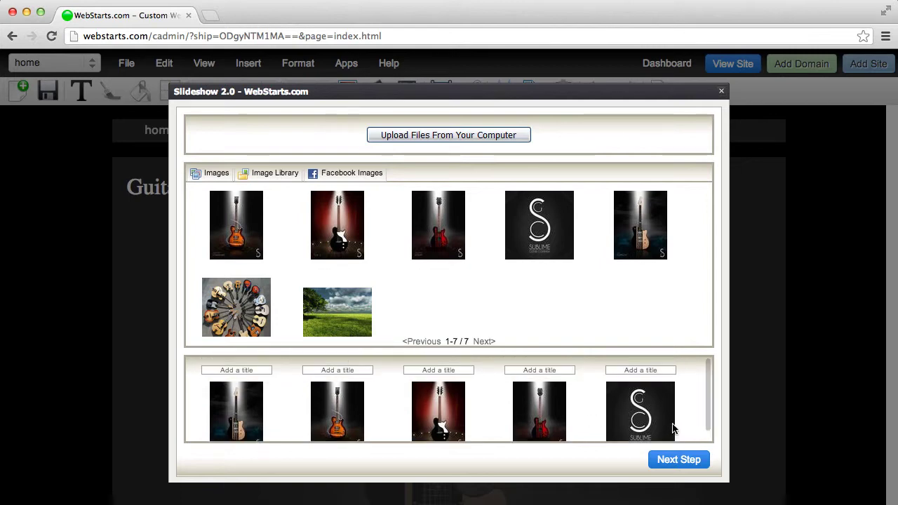
# Step: In the slideshow settings, set Manual Controls to On
pyautogui.click(706, 466)
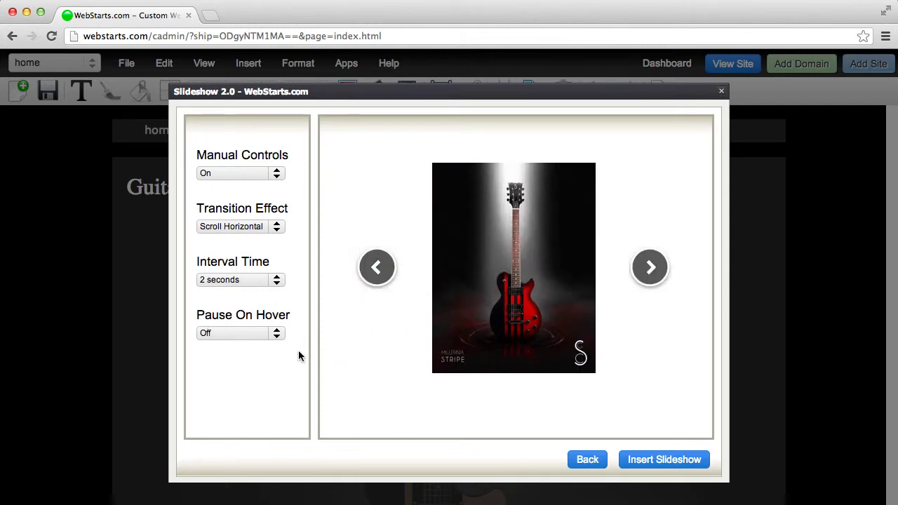
pyautogui.click(211, 173)
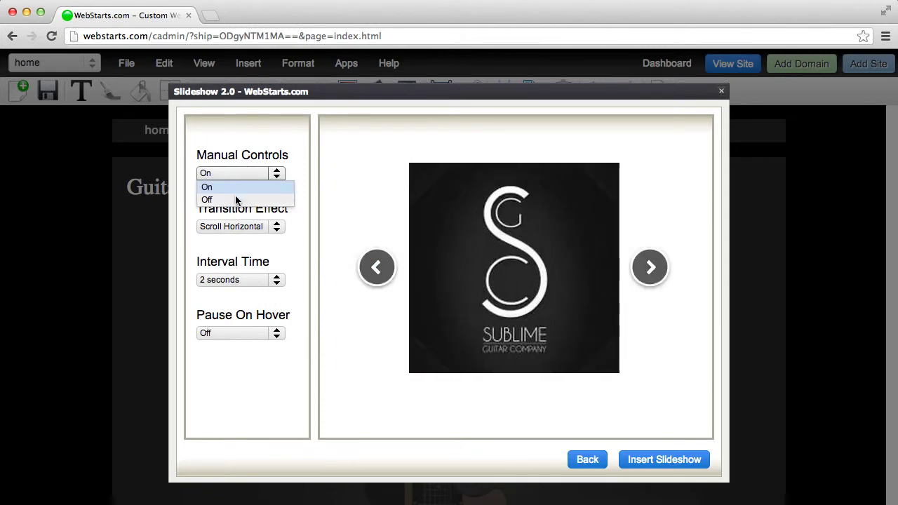
pyautogui.click(236, 200)
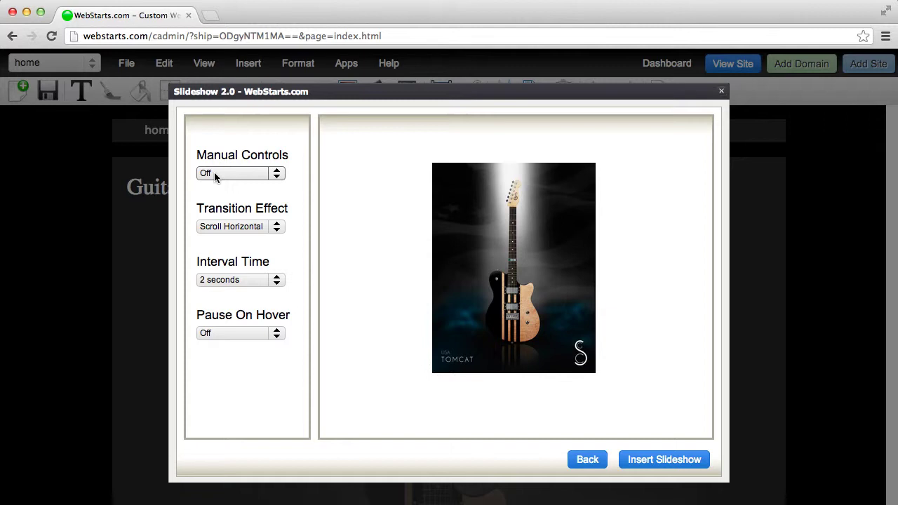
pyautogui.click(216, 175)
pyautogui.click(224, 186)
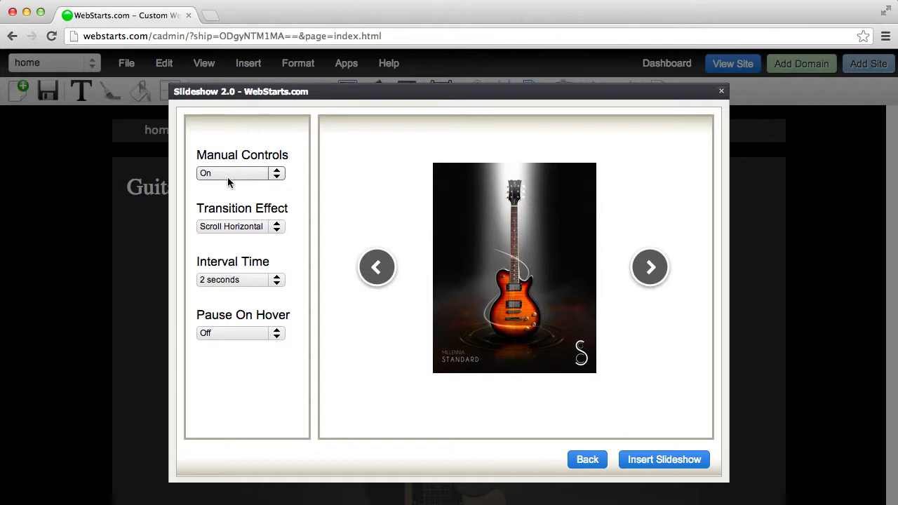
# Step: Set the Transition Effect to Fade/Zoom
pyautogui.click(258, 229)
pyautogui.scroll(-2, 244, 281)
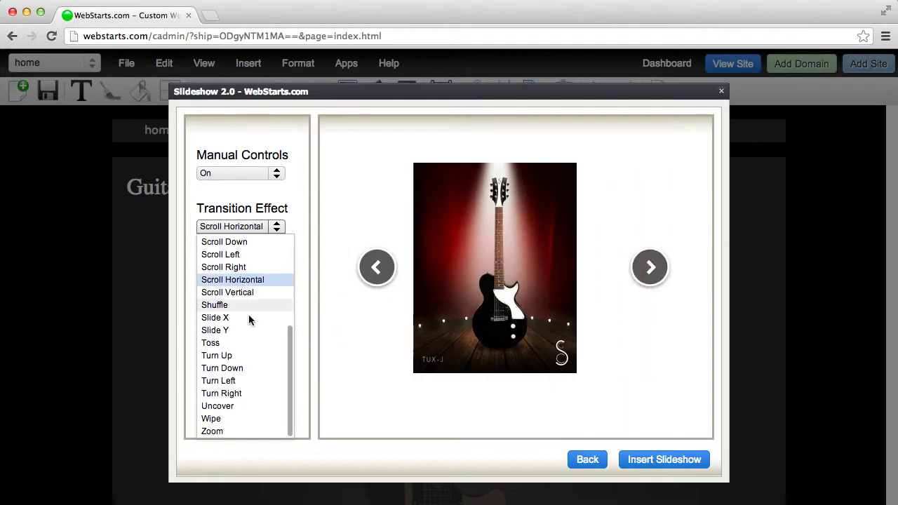
pyautogui.scroll(3, 228, 316)
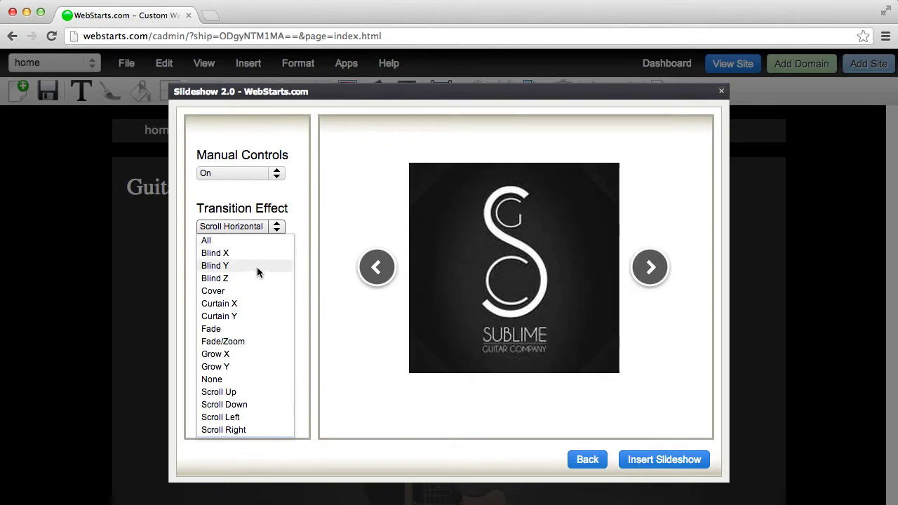
pyautogui.click(257, 303)
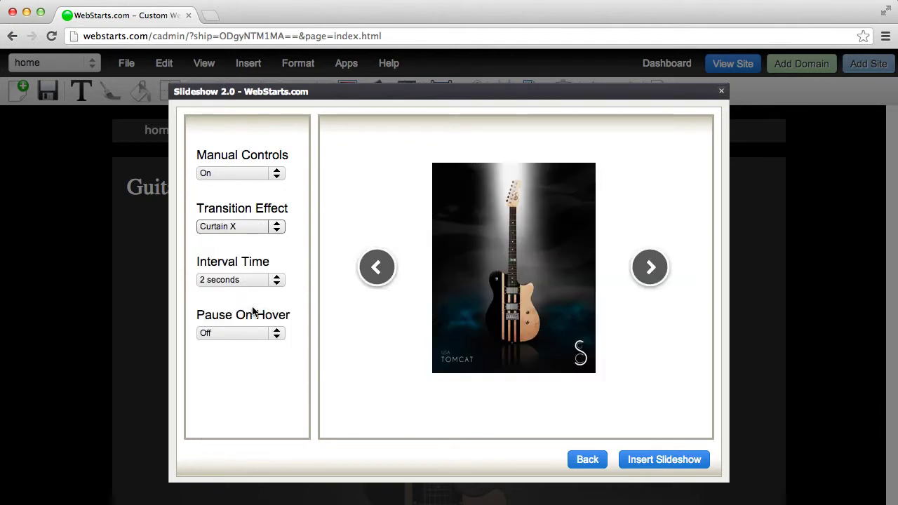
pyautogui.click(234, 227)
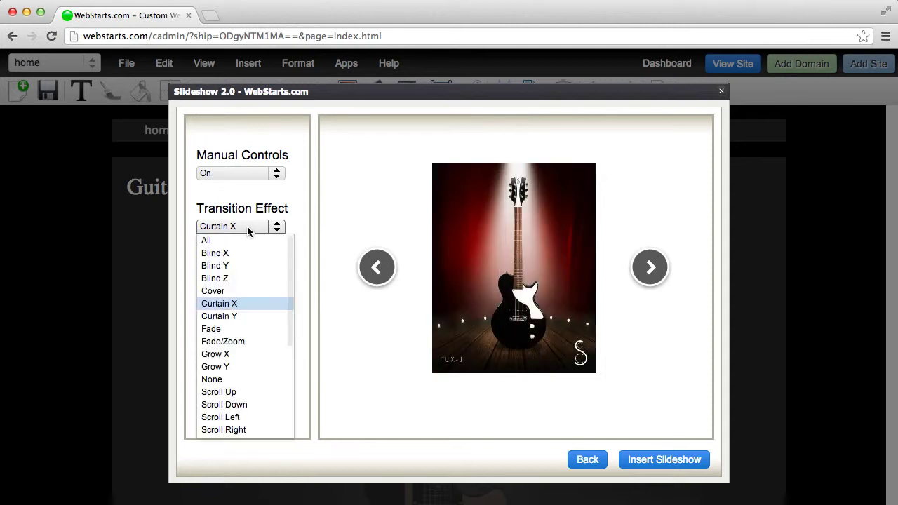
pyautogui.click(245, 341)
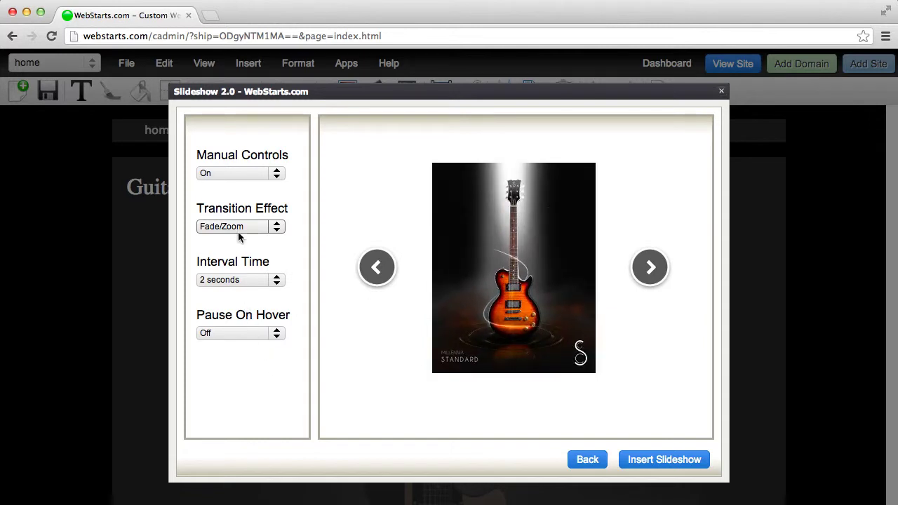
# Step: Set the slideshow Interval Time to 4 seconds
pyautogui.click(237, 281)
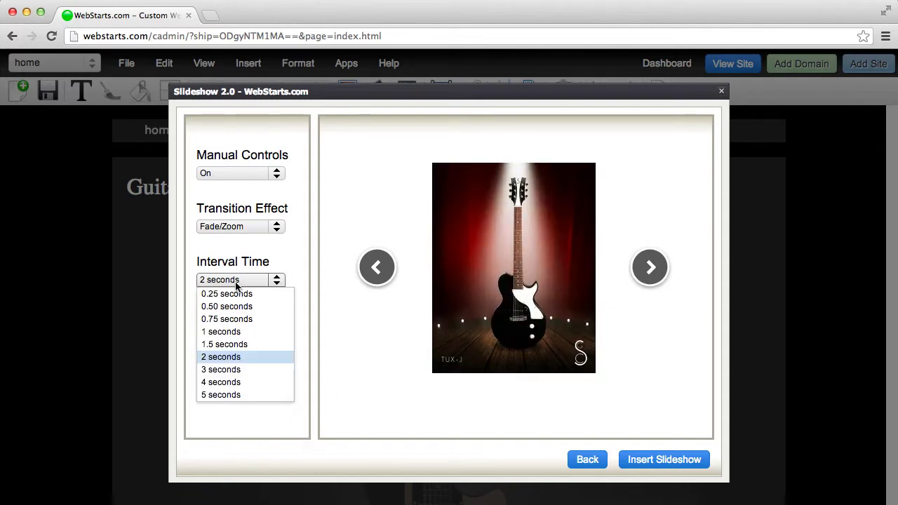
pyautogui.click(268, 381)
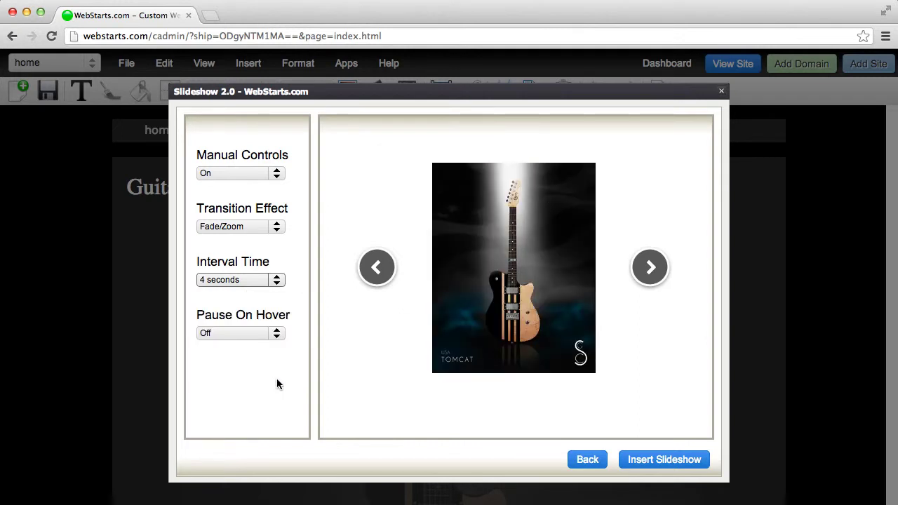
pyautogui.click(243, 279)
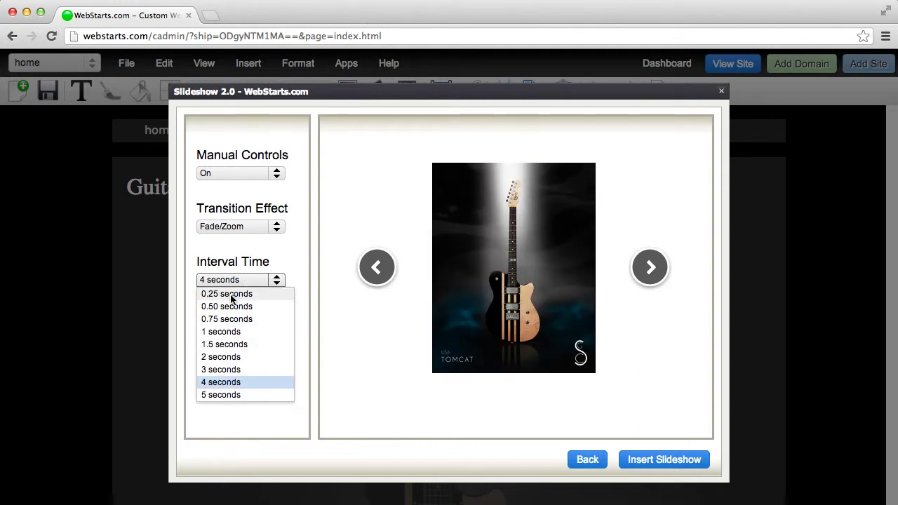
pyautogui.click(266, 428)
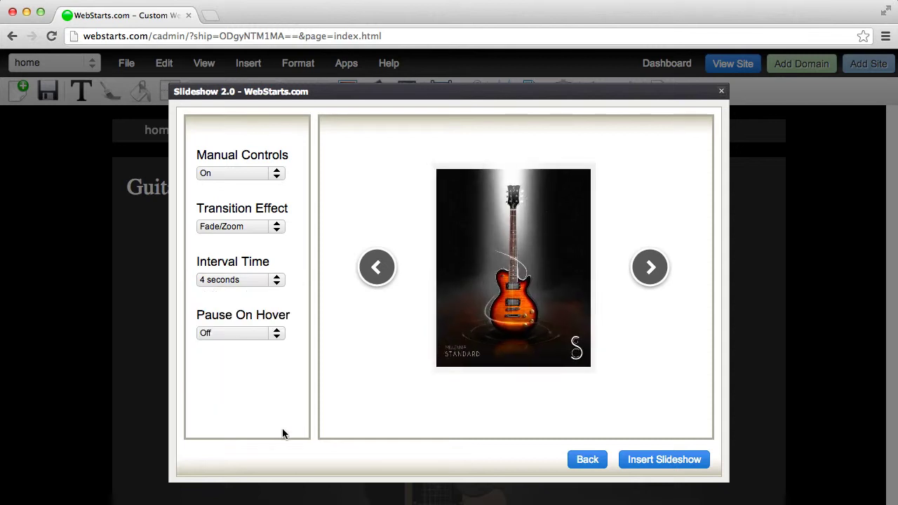
# Step: Turn Pause On Hover on and advance the preview to the next slide
pyautogui.click(231, 332)
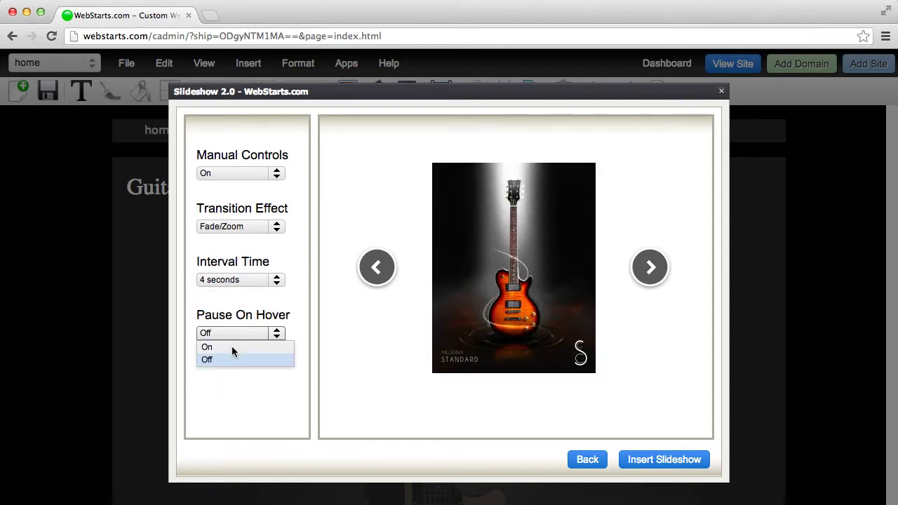
pyautogui.click(232, 348)
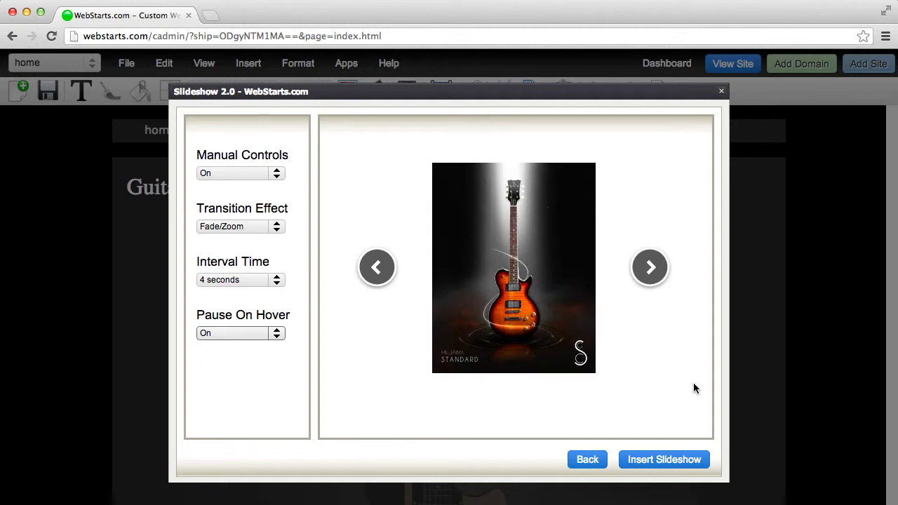
pyautogui.click(650, 268)
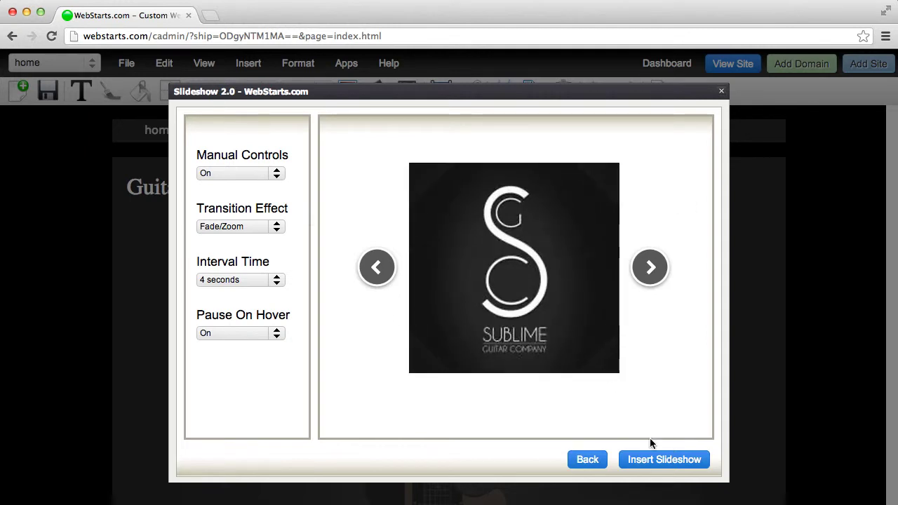
# Step: Insert the slideshow into the page and drag it off the home and Guitars text
pyautogui.click(683, 465)
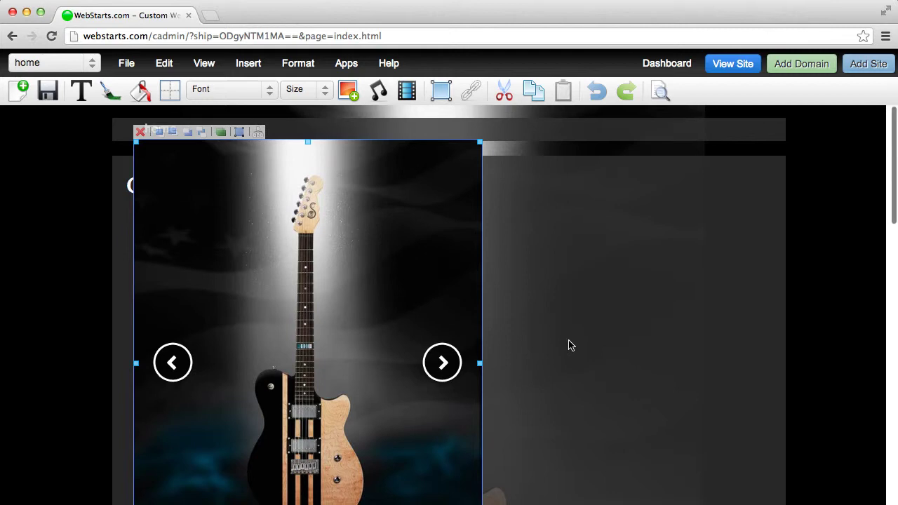
pyautogui.moveTo(399, 304); pyautogui.dragTo(540, 320)
pyautogui.scroll(-2, 540, 321)
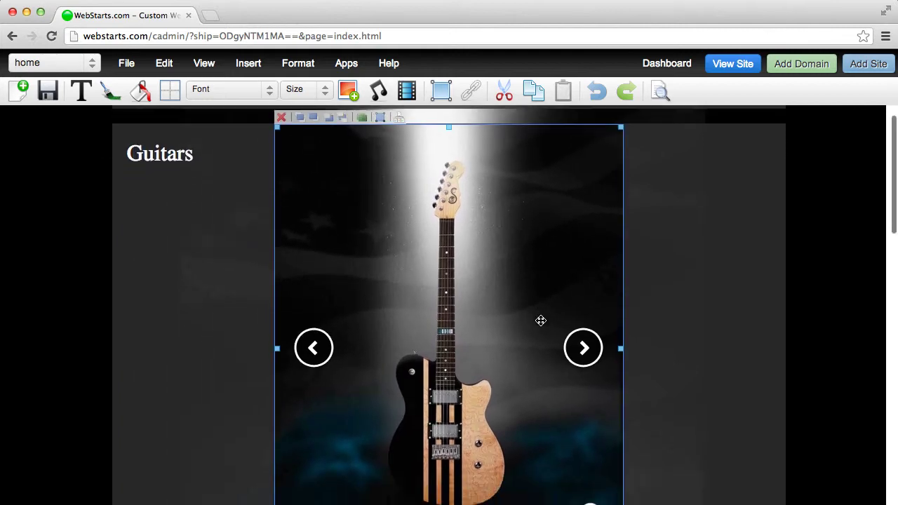
pyautogui.scroll(-3, 549, 307)
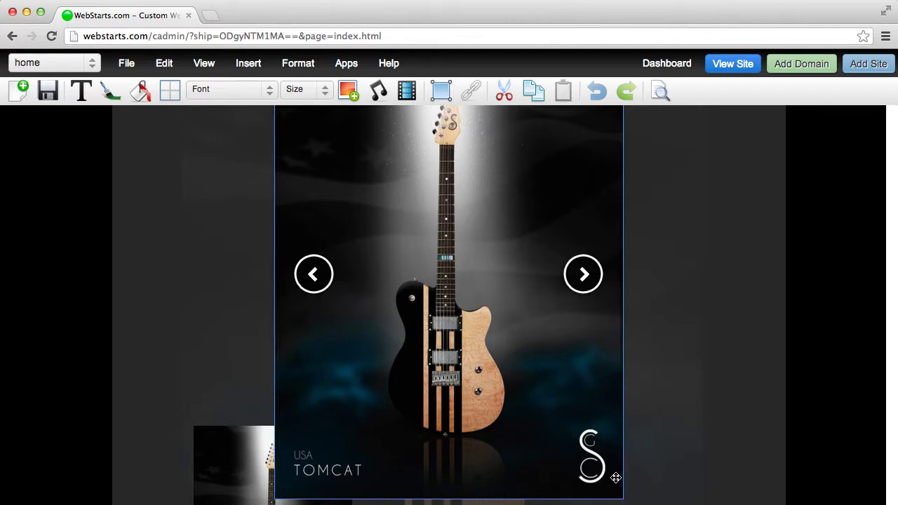
pyautogui.scroll(5, 589, 419)
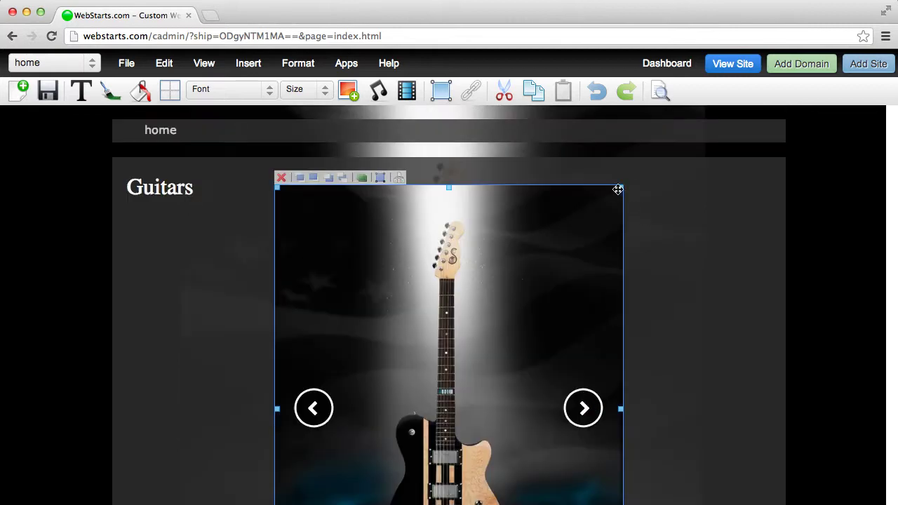
# Step: Shrink the slideshow, place it beside the Guitars heading, and save the page
pyautogui.moveTo(620, 188); pyautogui.dragTo(611, 308)
pyautogui.moveTo(534, 382); pyautogui.dragTo(529, 267)
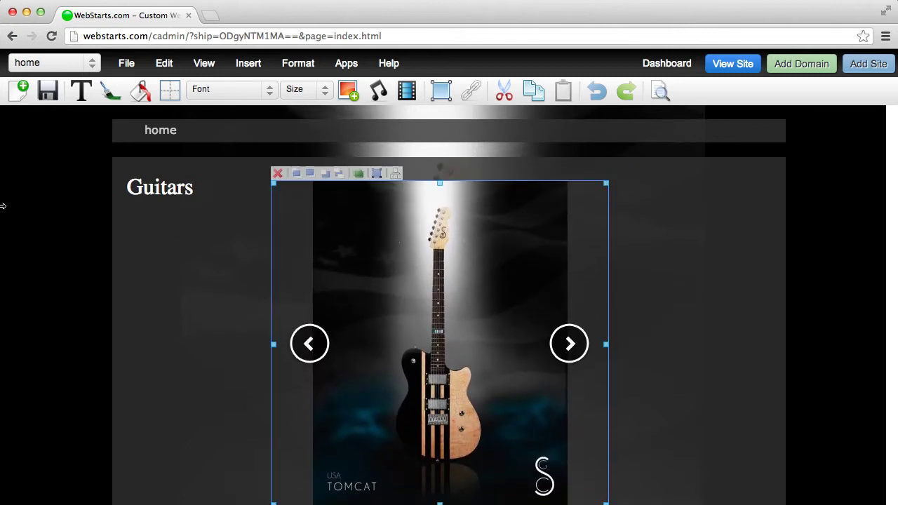
pyautogui.click(39, 223)
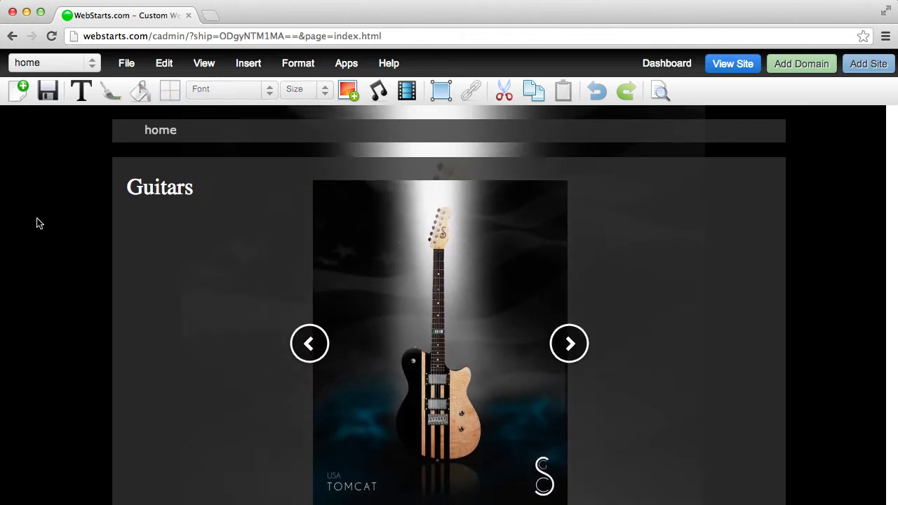
pyautogui.click(49, 89)
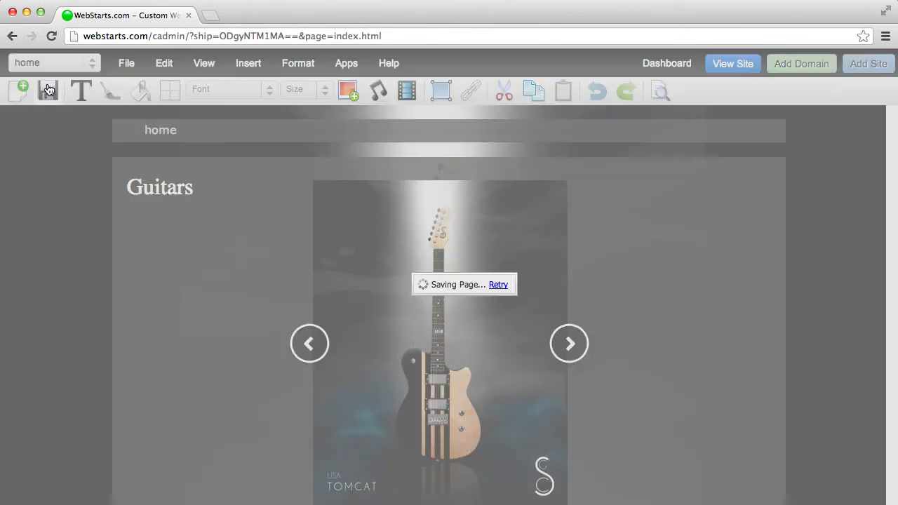
pyautogui.click(660, 91)
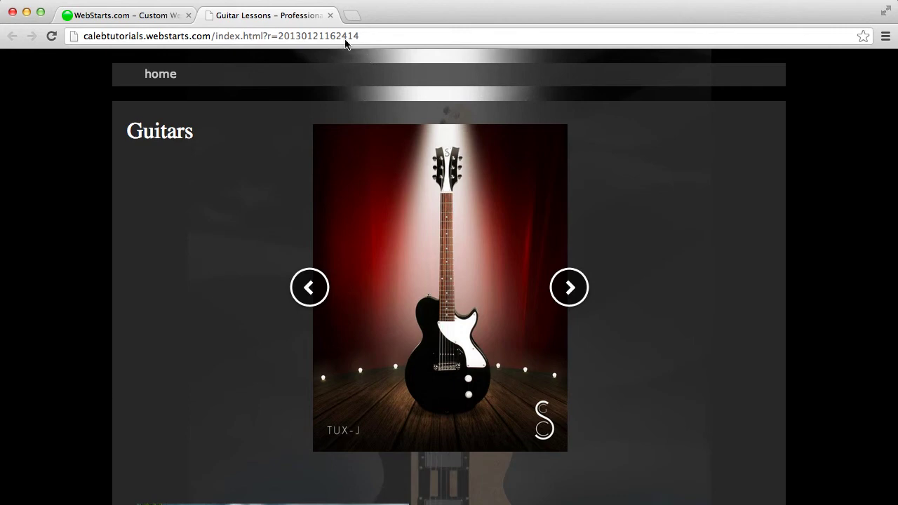
pyautogui.click(329, 14)
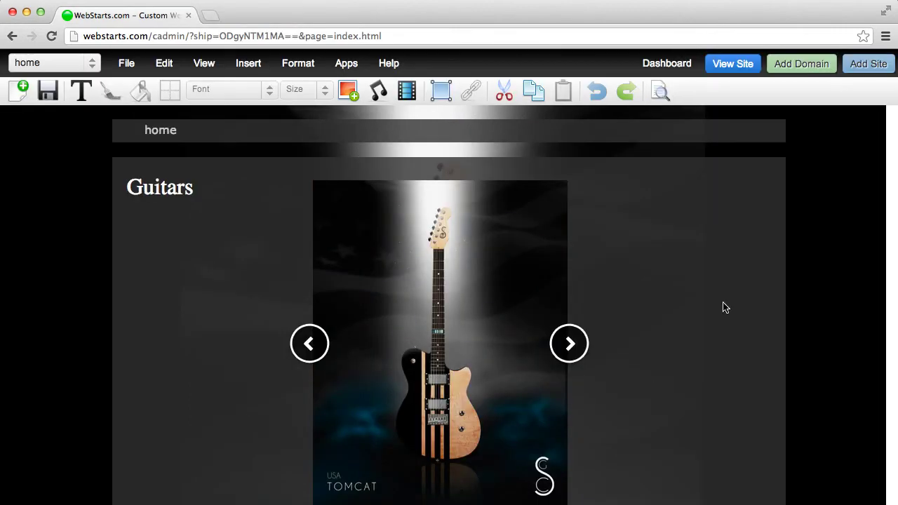